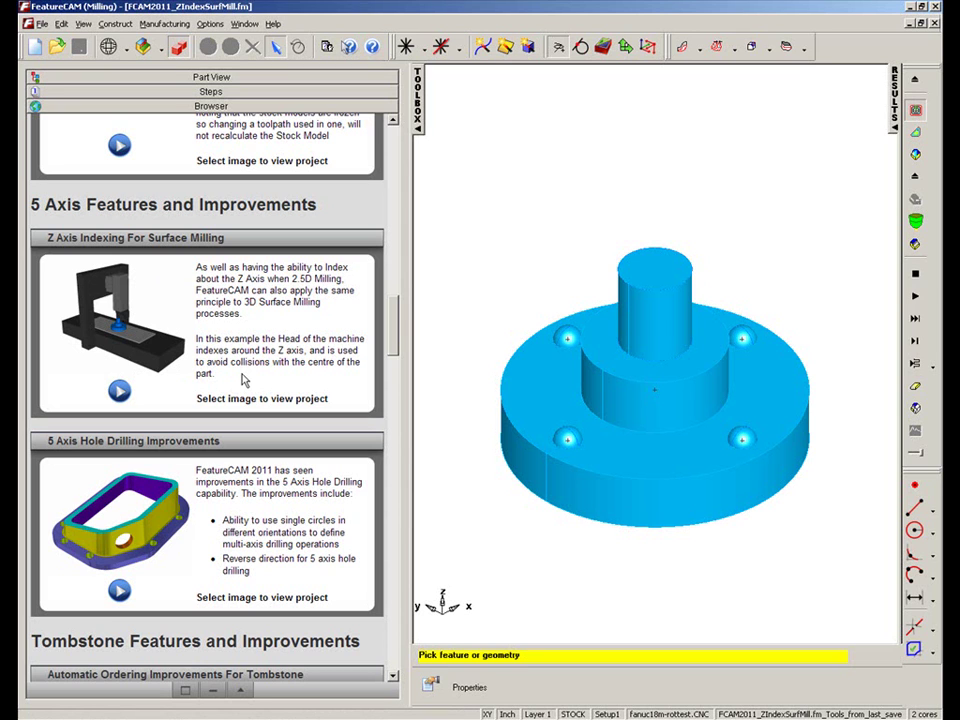
- Show the Part View, widen the 3D view, and review the 2D/3D Shaded simulation options
{"action": "left_click", "coordinate": [118, 78]}
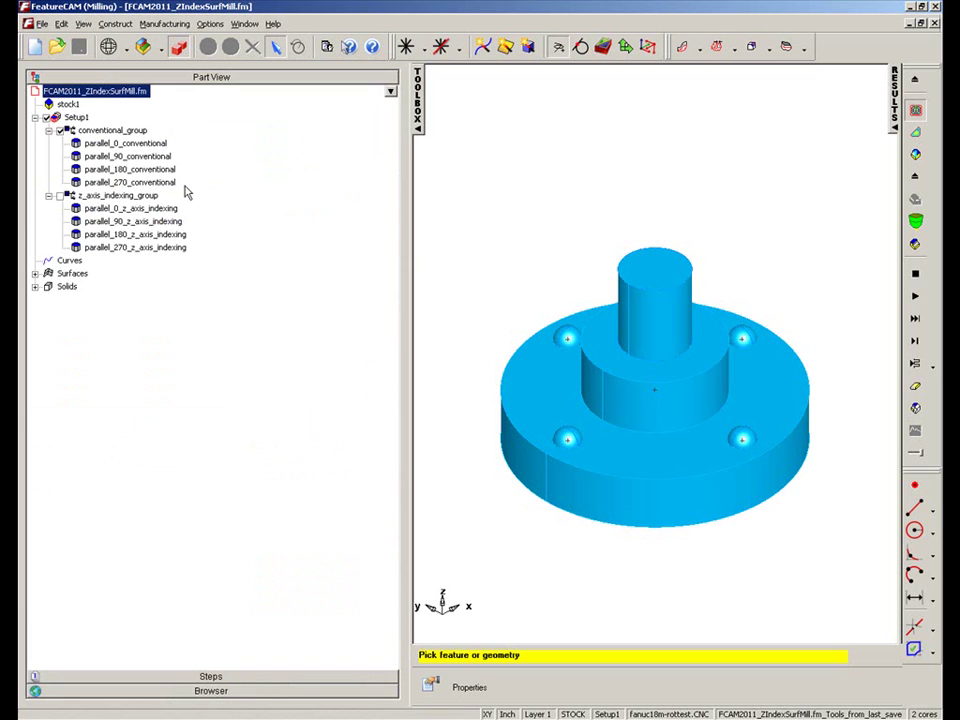
{"action": "left_click", "coordinate": [422, 124]}
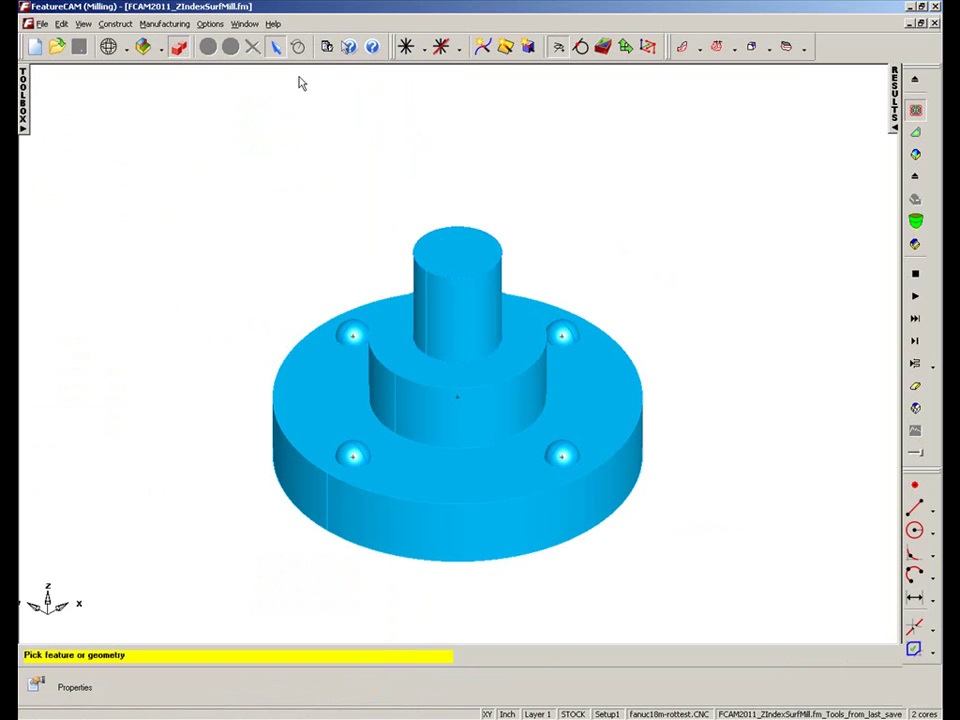
{"action": "left_click", "coordinate": [210, 23]}
{"action": "left_click", "coordinate": [229, 70]}
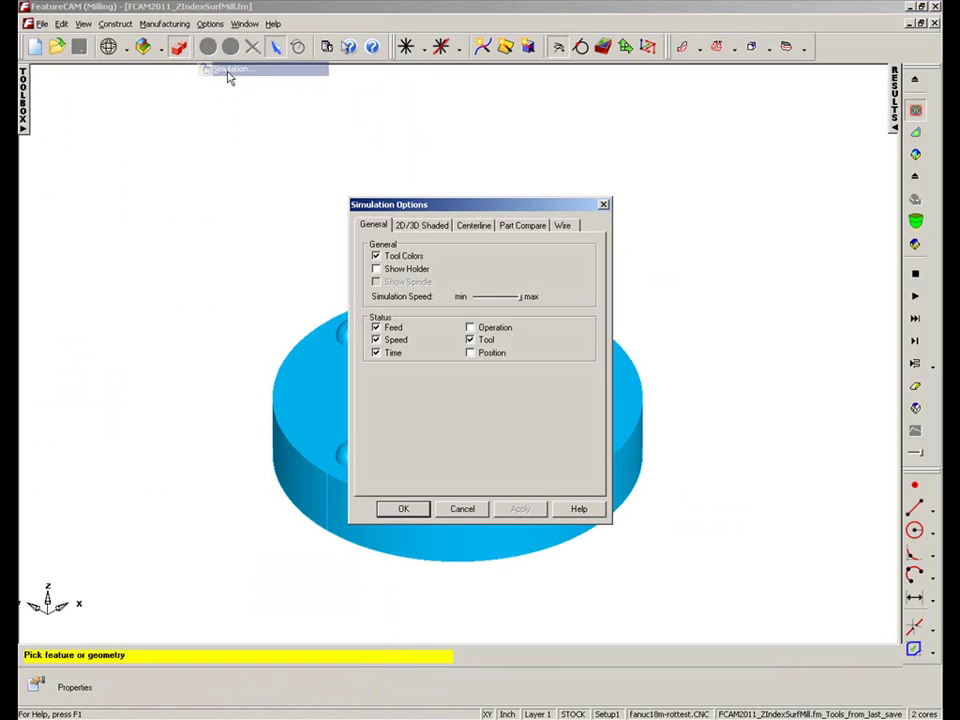
{"action": "left_click", "coordinate": [428, 225]}
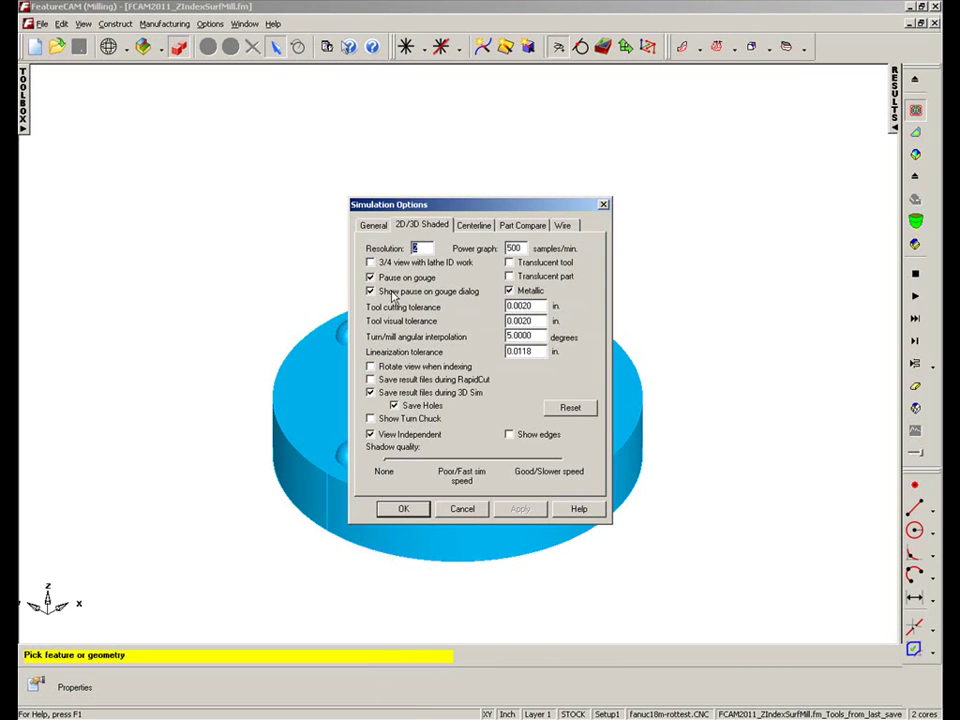
{"action": "left_click", "coordinate": [405, 510]}
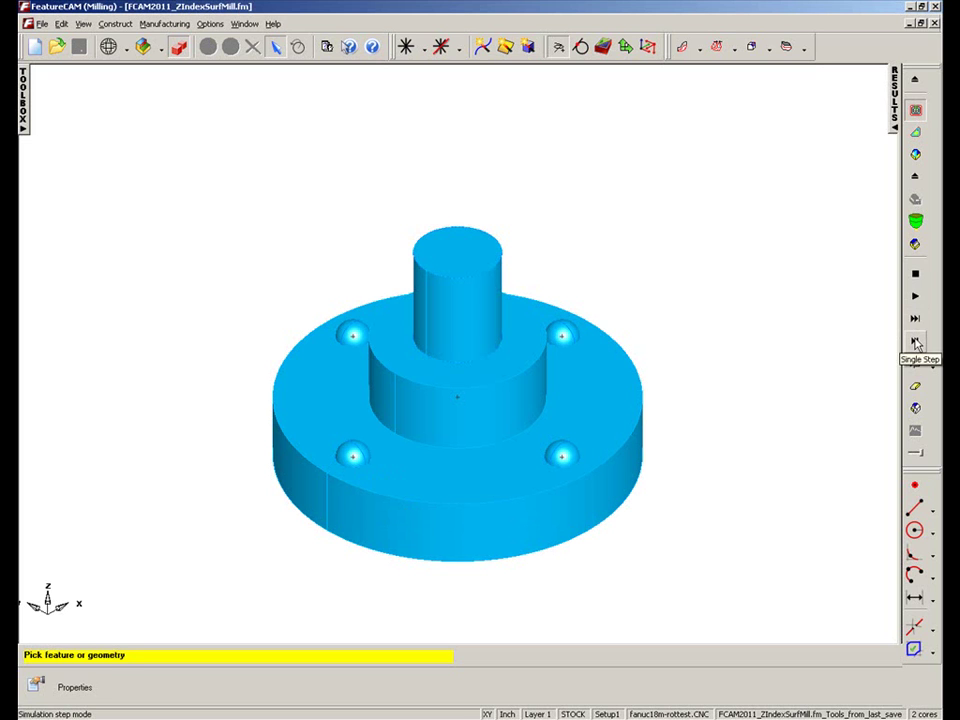
- Turn on machine simulation and play the 3D simulation until the stock collides with c_rot_head
{"action": "left_click", "coordinate": [915, 244]}
{"action": "left_click", "coordinate": [916, 342]}
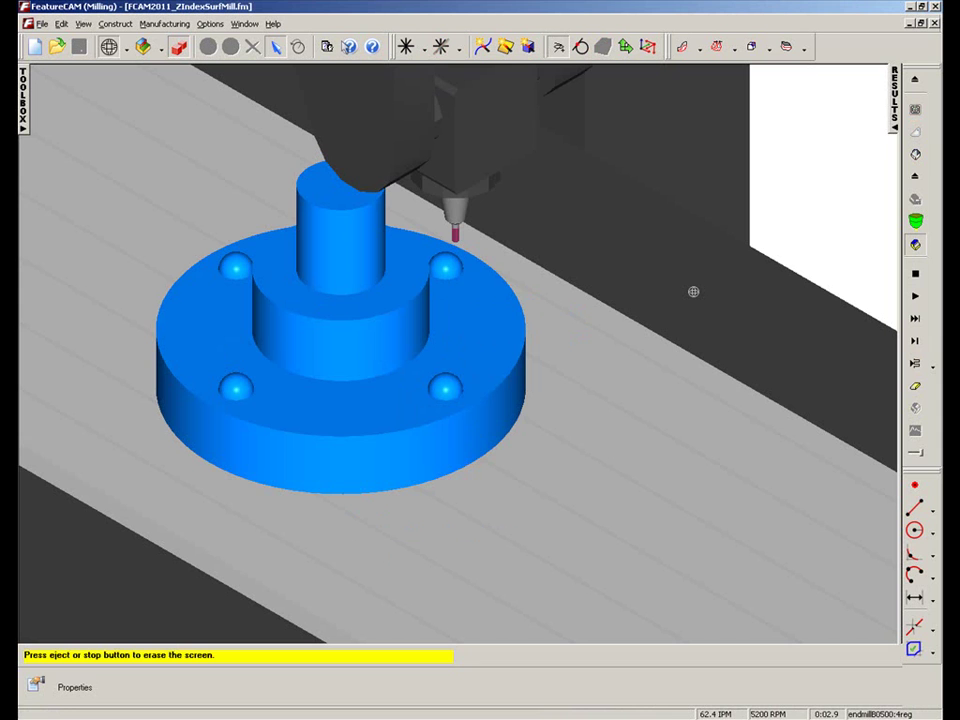
{"action": "middle_click_drag", "start_coordinate": [516, 433], "coordinate": [431, 381]}
{"action": "scroll", "coordinate": [386, 423], "scroll_direction": "down", "scroll_amount": 3}
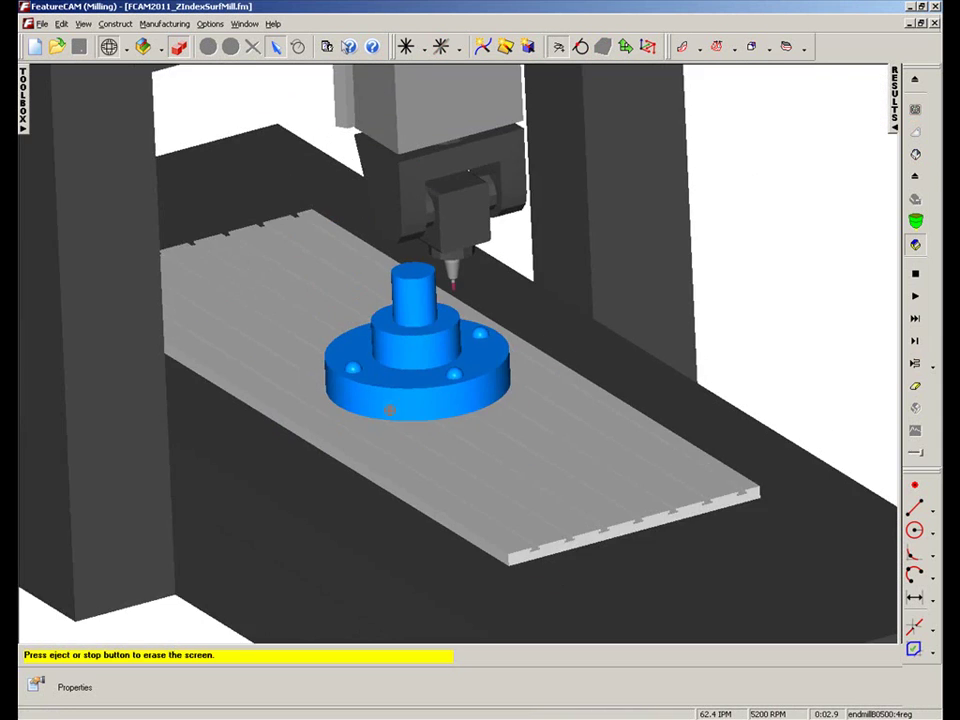
{"action": "middle_click_drag", "start_coordinate": [386, 423], "coordinate": [306, 221]}
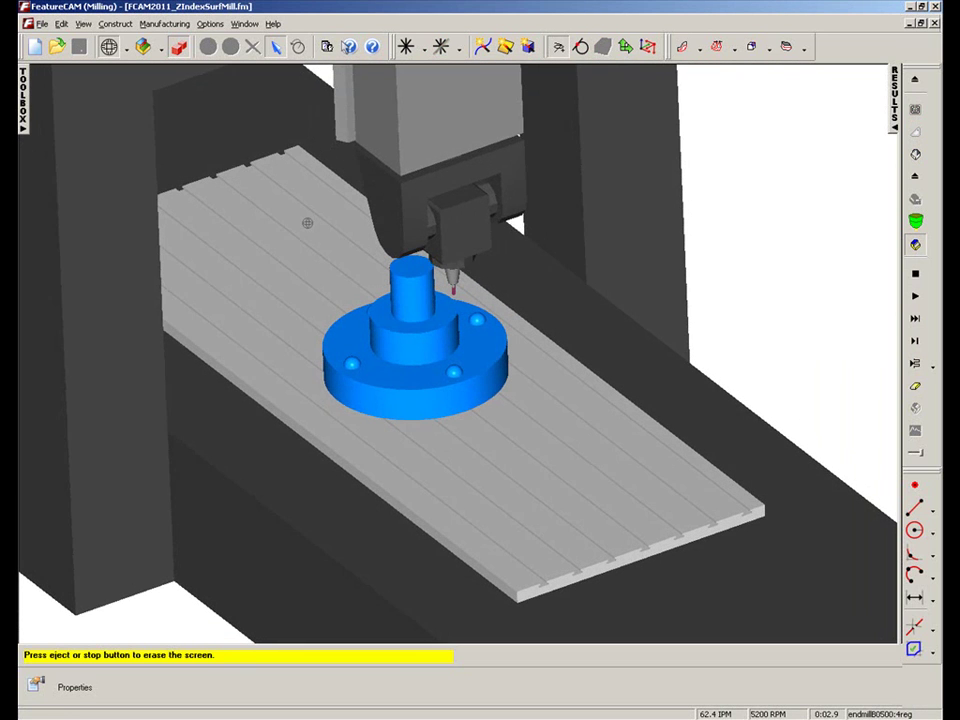
{"action": "left_click", "coordinate": [915, 297]}
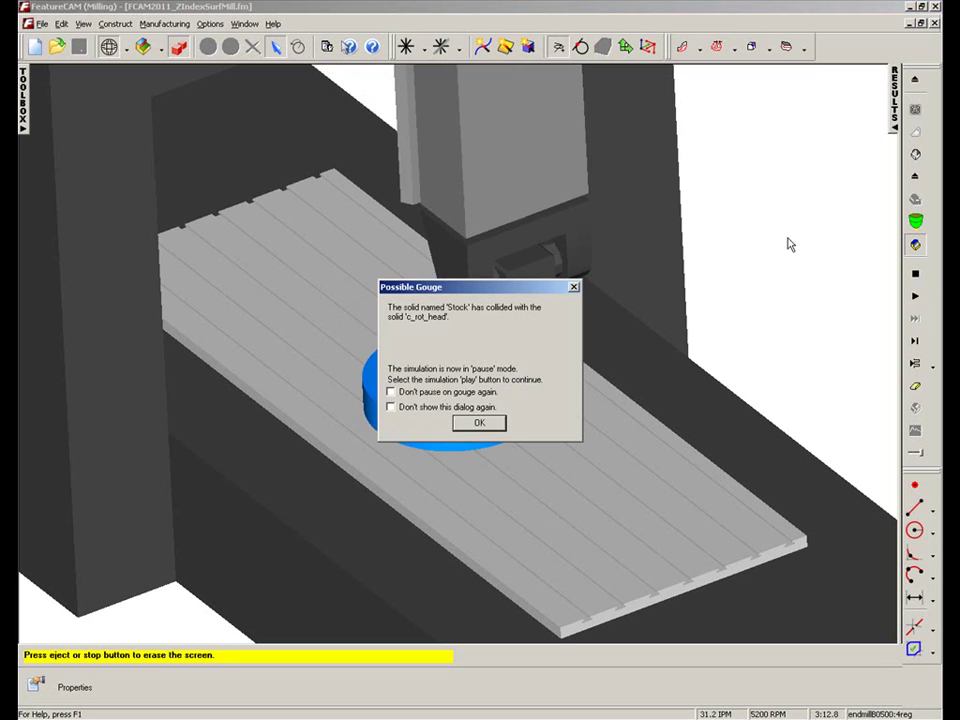
- Dismiss the Possible Gouge warning and orbit and zoom to inspect the collision on the flange
{"action": "left_click_drag", "start_coordinate": [477, 293], "coordinate": [229, 179]}
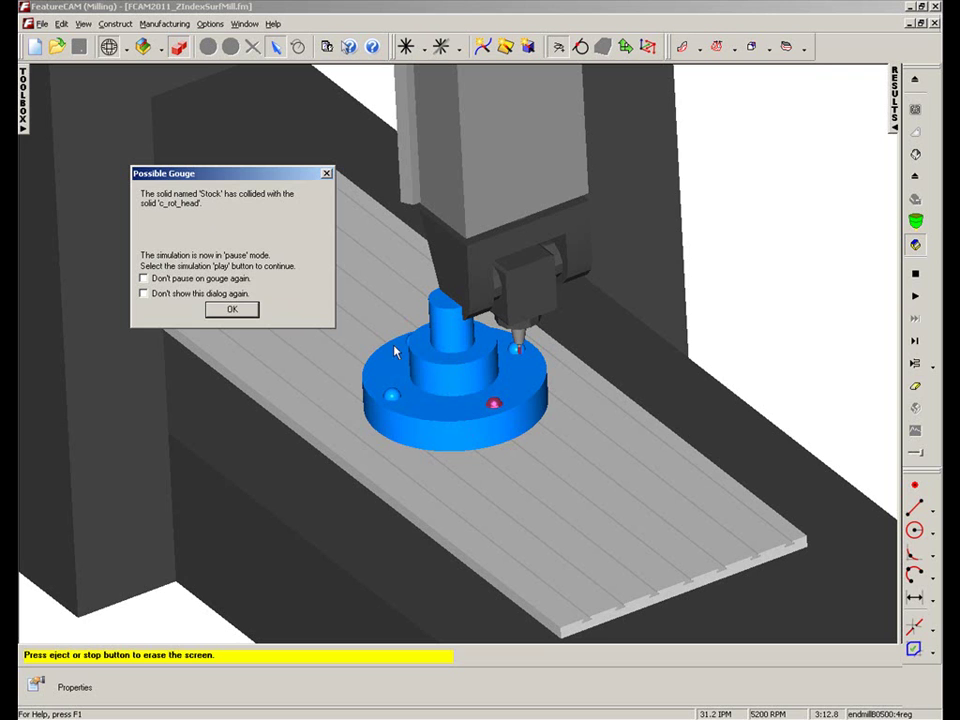
{"action": "left_click", "coordinate": [231, 308]}
{"action": "middle_click_drag", "start_coordinate": [353, 267], "coordinate": [290, 335]}
{"action": "scroll", "coordinate": [405, 283], "scroll_direction": "up", "scroll_amount": 5}
{"action": "middle_click_drag", "start_coordinate": [450, 435], "coordinate": [521, 456]}
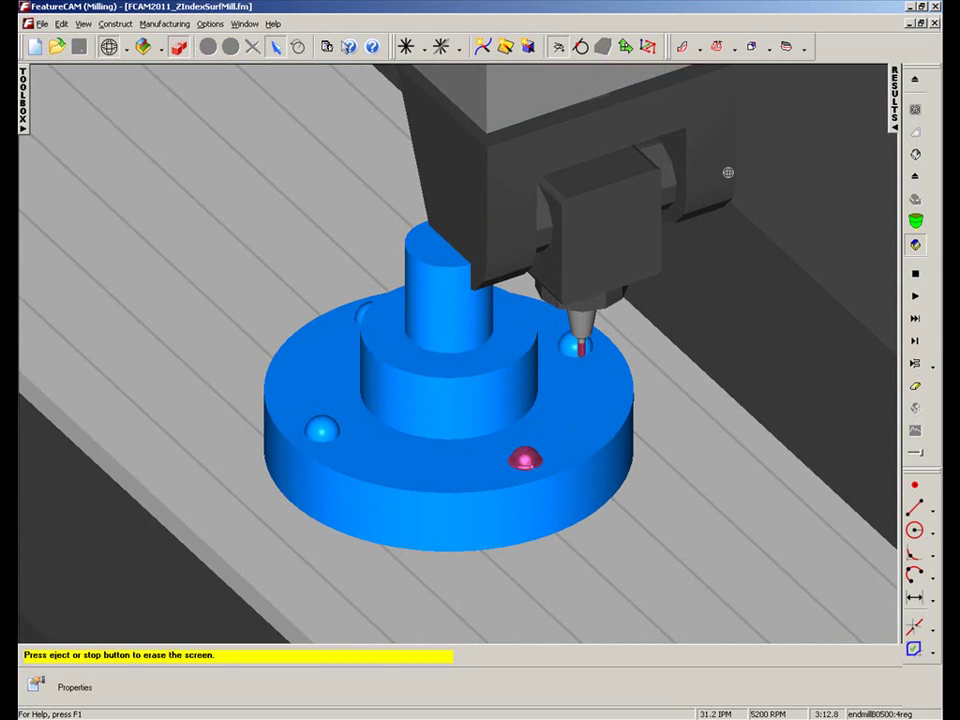
- Stop the machine simulation, restore the Toolbox, and review parallel_0_conventional's surface milling properties
{"action": "left_click", "coordinate": [915, 273]}
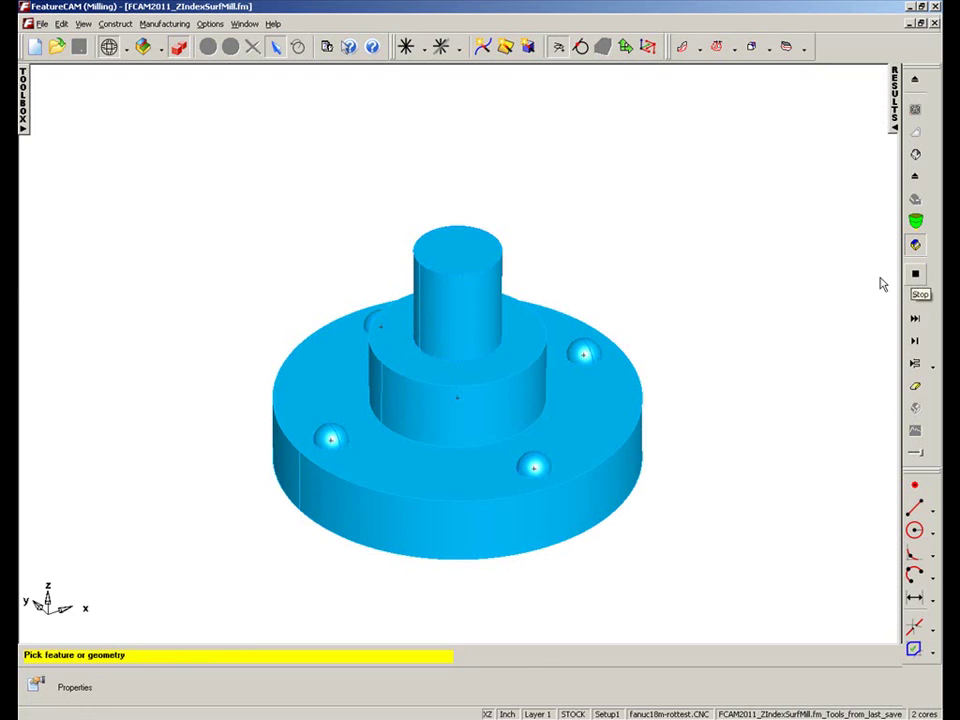
{"action": "left_click", "coordinate": [21, 108]}
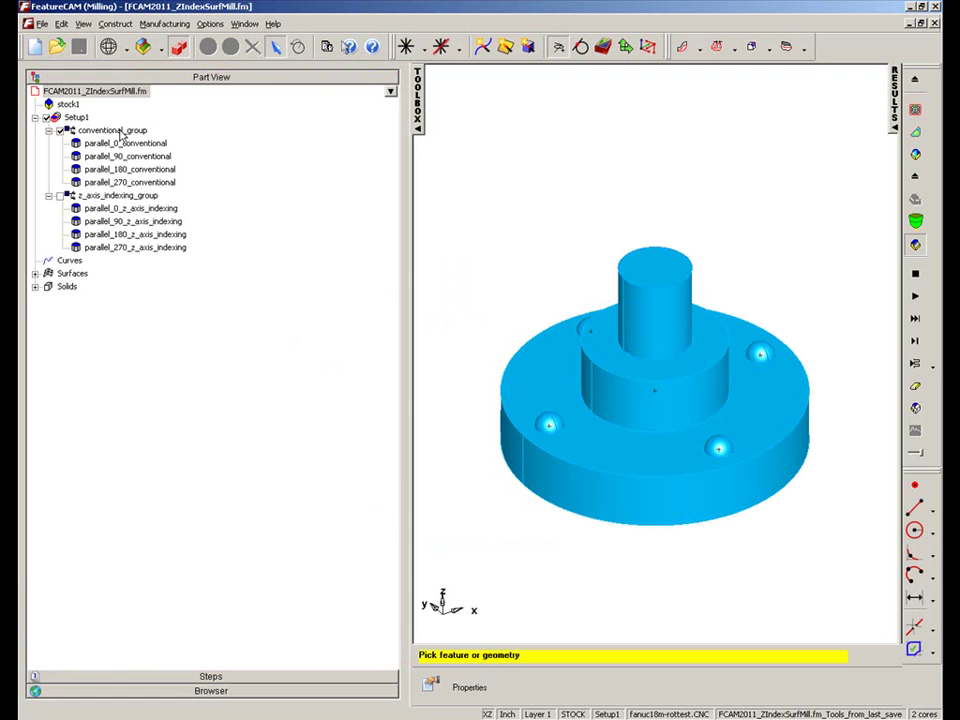
{"action": "double_click", "coordinate": [118, 131]}
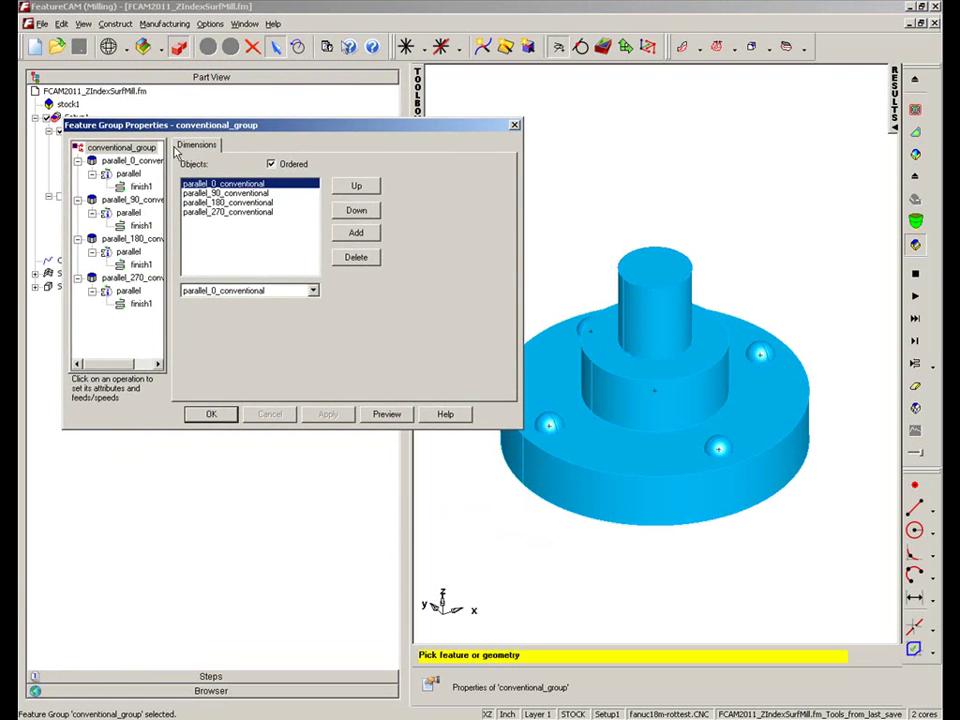
{"action": "left_click", "coordinate": [130, 160]}
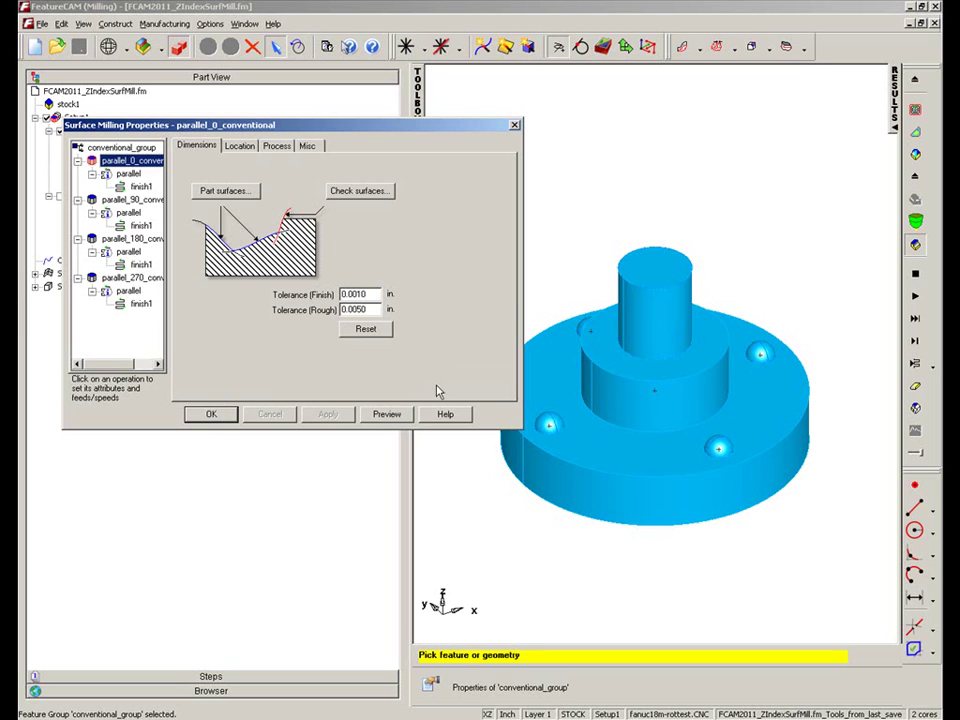
{"action": "left_click", "coordinate": [515, 125]}
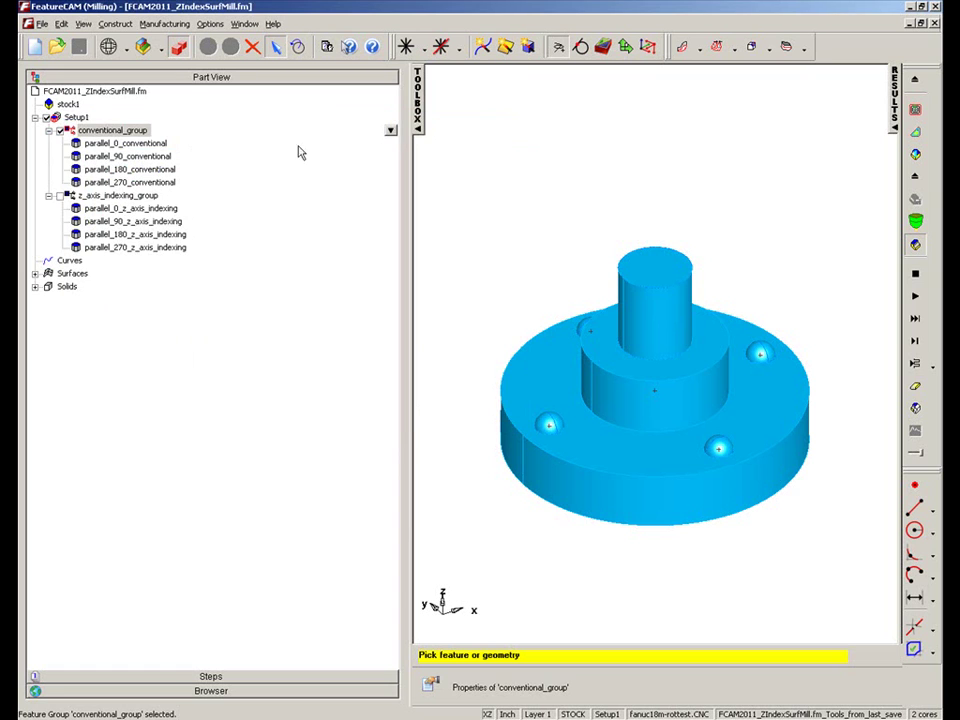
- Give stock1 4th Axis Positioning indexed around the STOCK Z Axis
{"action": "left_click", "coordinate": [70, 105]}
{"action": "left_click", "coordinate": [391, 104]}
{"action": "left_click", "coordinate": [405, 118]}
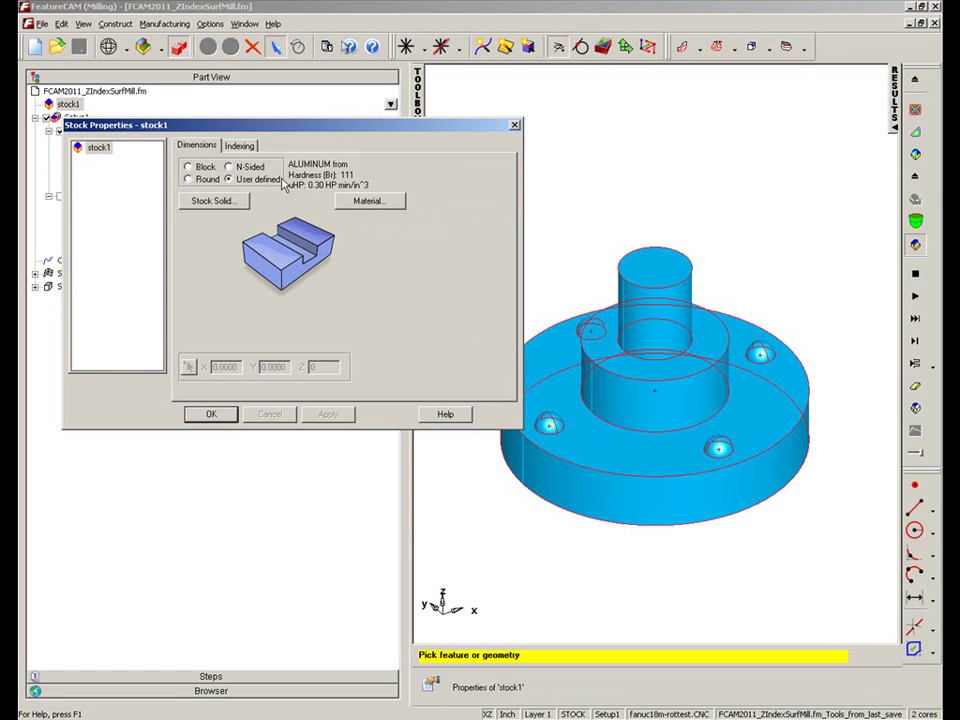
{"action": "left_click", "coordinate": [239, 146]}
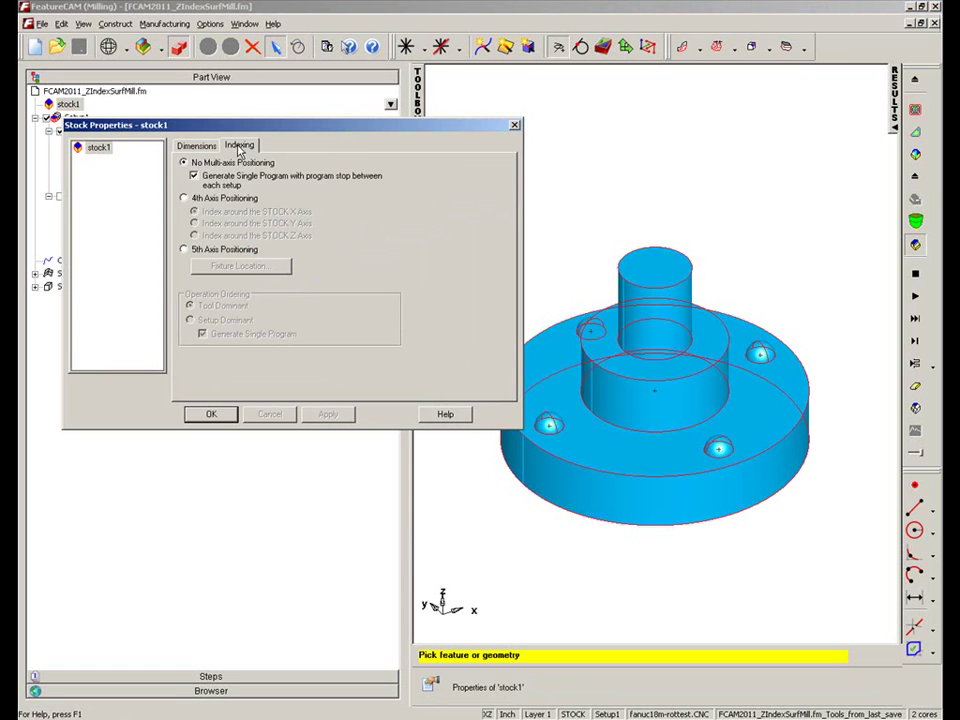
{"action": "left_click", "coordinate": [184, 198]}
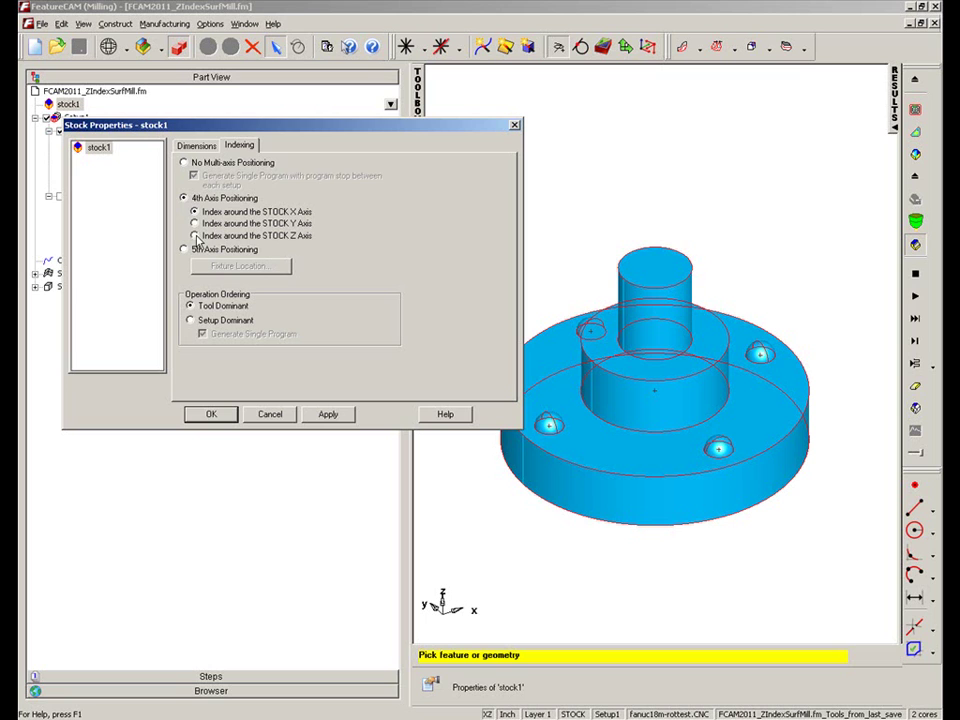
{"action": "left_click", "coordinate": [195, 236]}
{"action": "left_click", "coordinate": [326, 414]}
{"action": "left_click", "coordinate": [207, 415]}
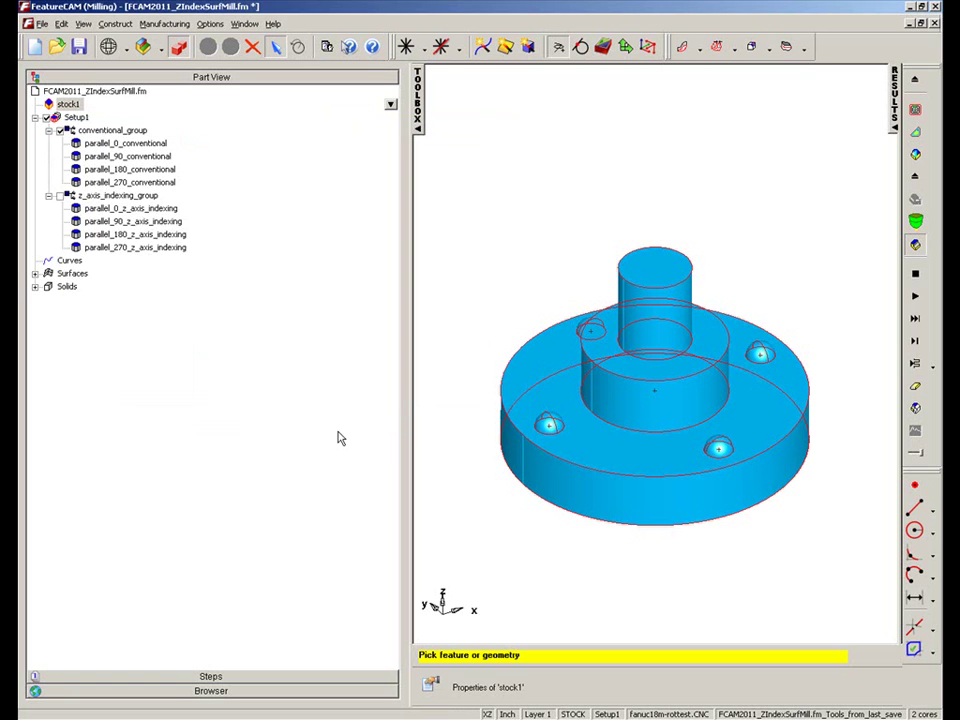
- Open conventional_group's surface milling properties and set parallel_90_conventional's C Angle to 90
{"action": "double_click", "coordinate": [110, 131]}
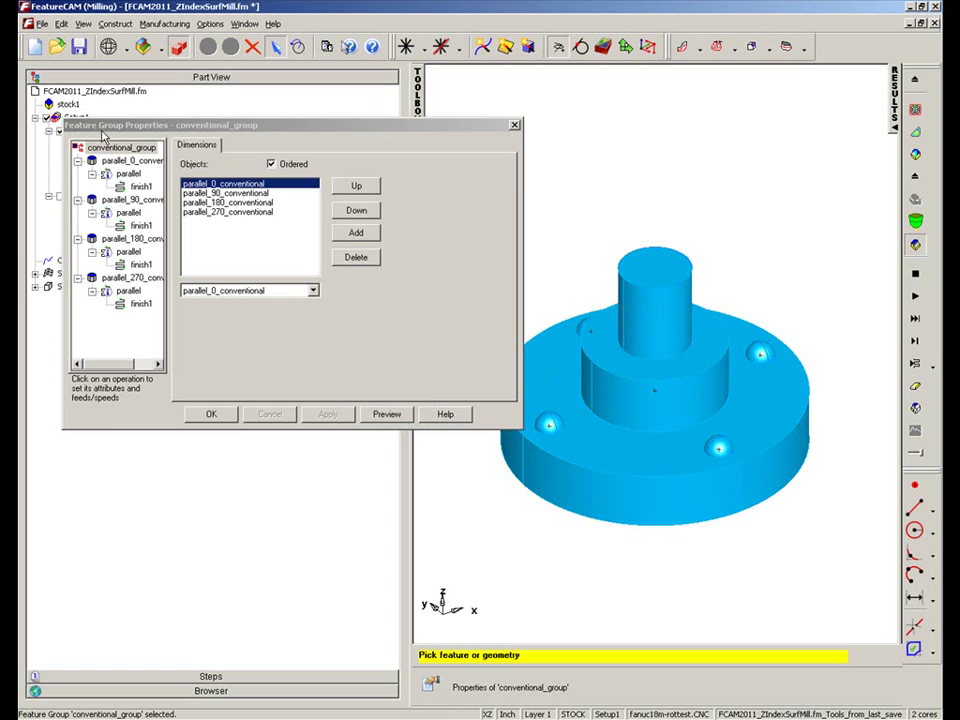
{"action": "left_click", "coordinate": [131, 164]}
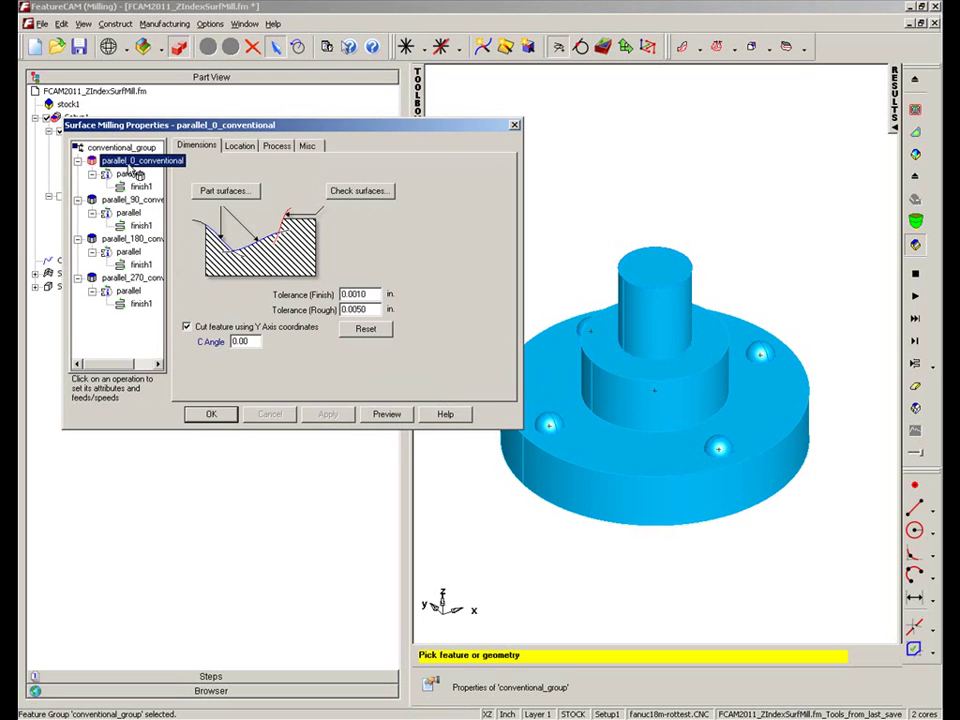
{"action": "left_click", "coordinate": [138, 202]}
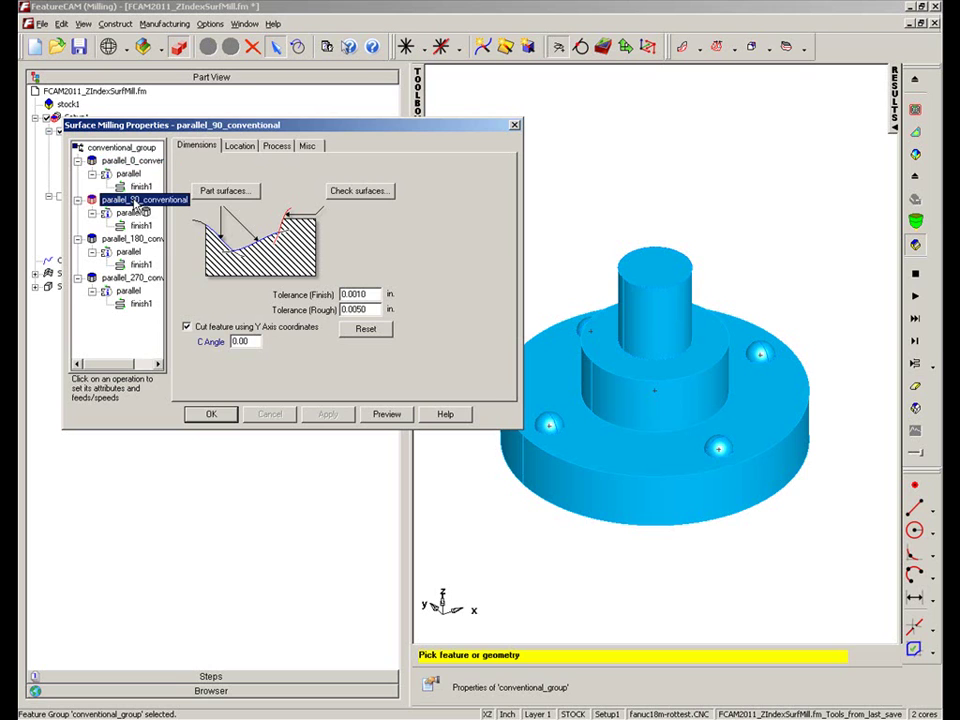
{"action": "double_click", "coordinate": [253, 342]}
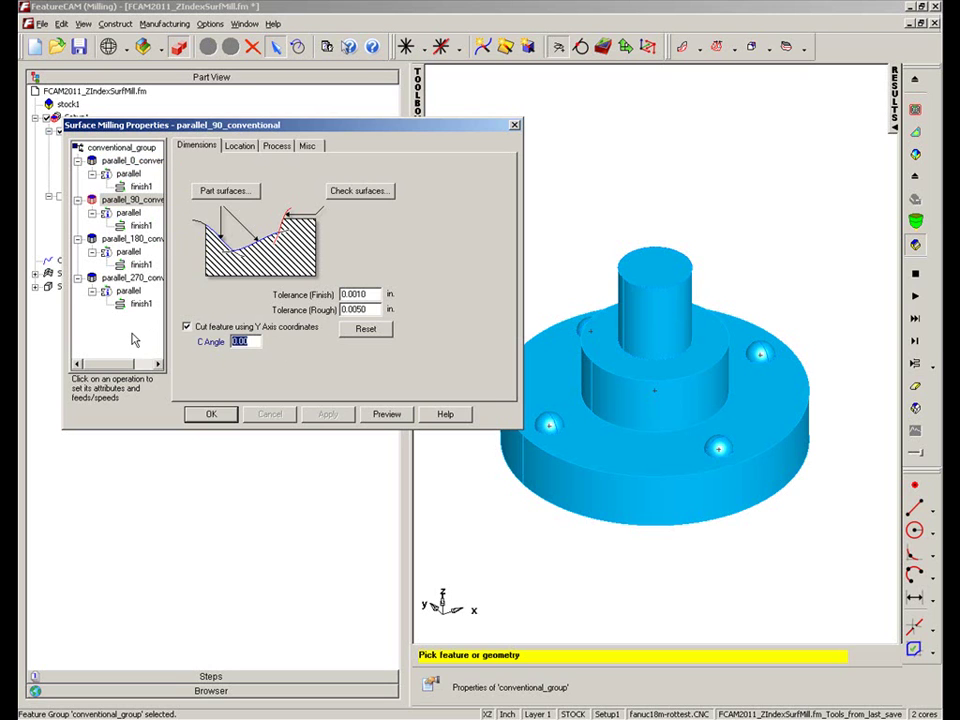
{"action": "type", "text": "90"}
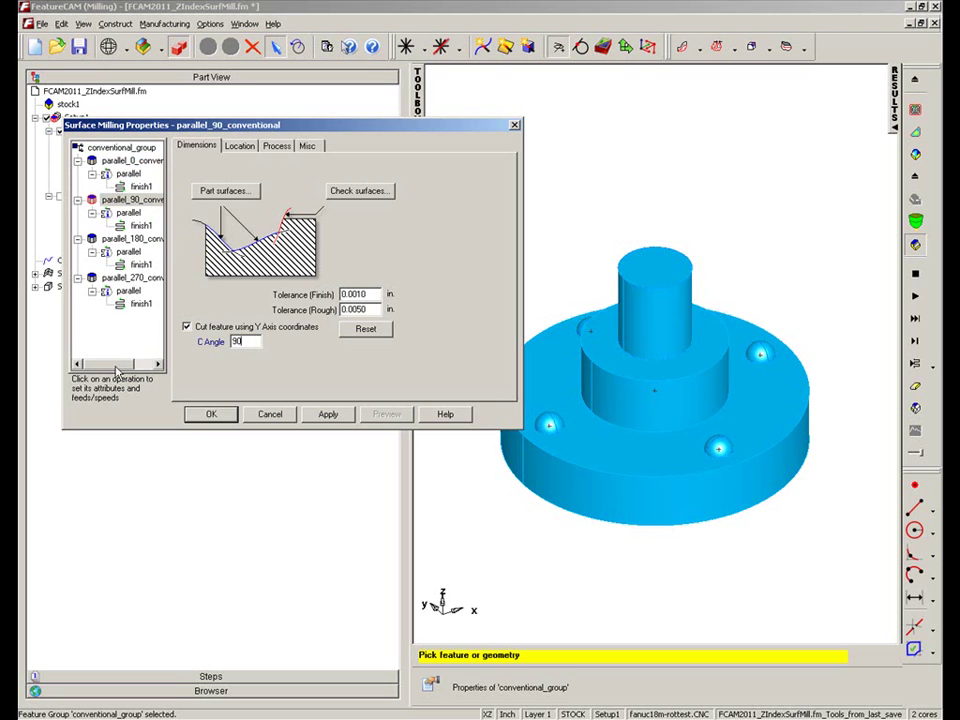
{"action": "left_click", "coordinate": [329, 414]}
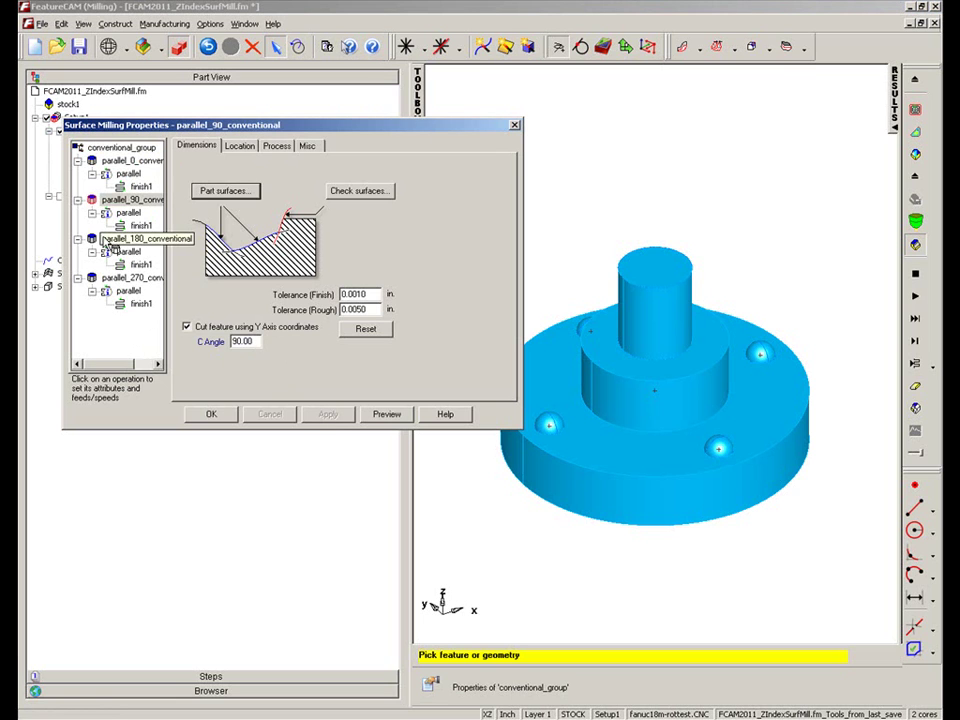
- Set the C Angle of parallel_180_conventional to 180 and parallel_270_conventional to 270
{"action": "left_click", "coordinate": [135, 238]}
{"action": "double_click", "coordinate": [252, 341]}
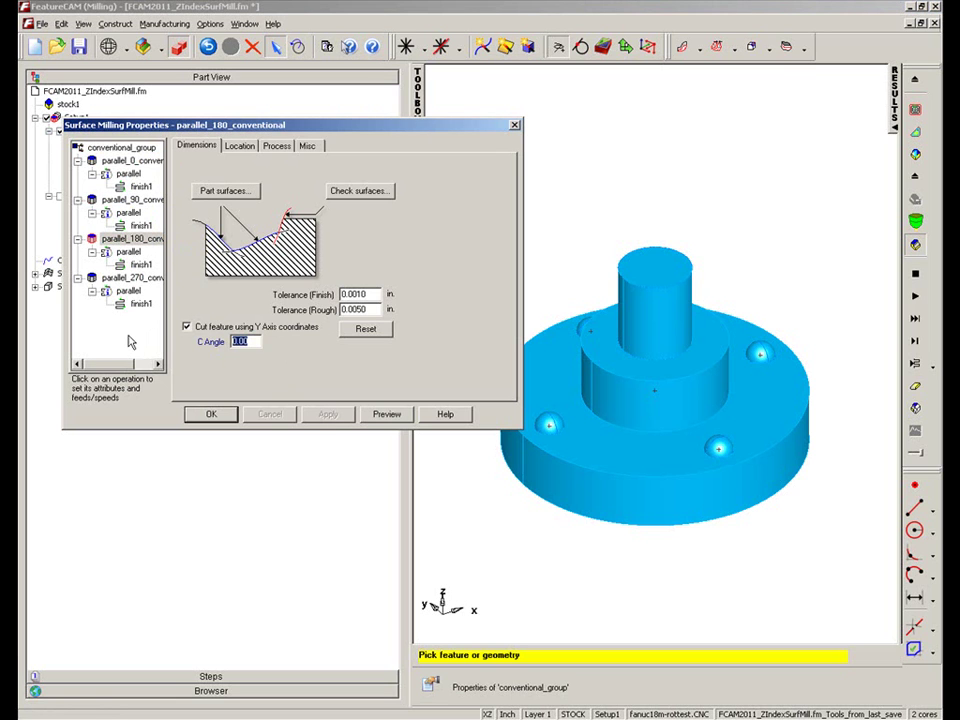
{"action": "type", "text": "180"}
{"action": "left_click", "coordinate": [328, 414]}
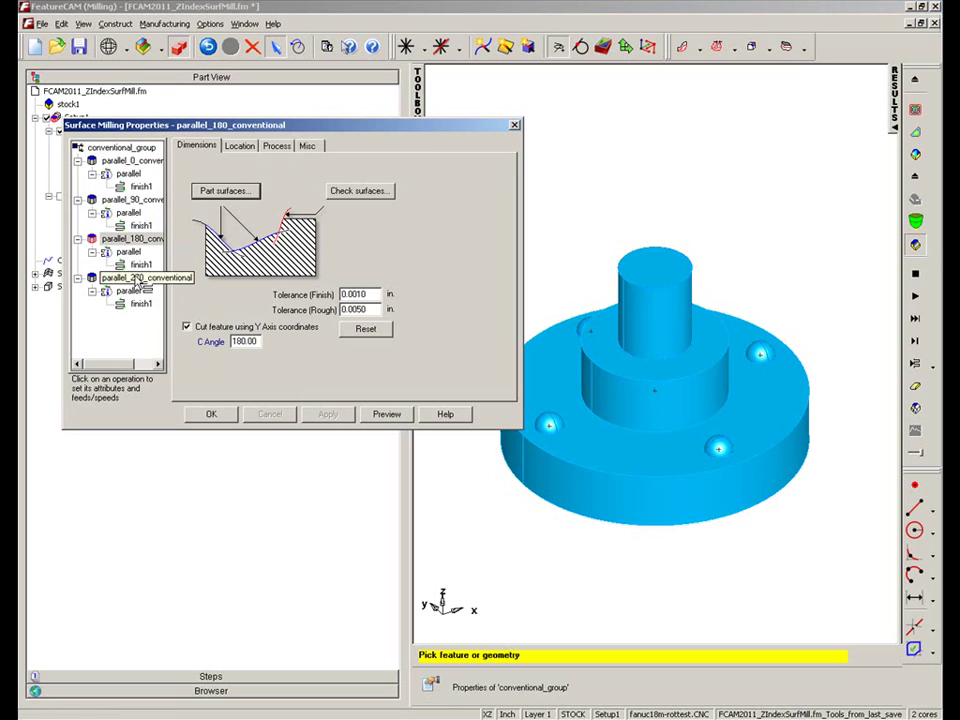
{"action": "left_click", "coordinate": [133, 278]}
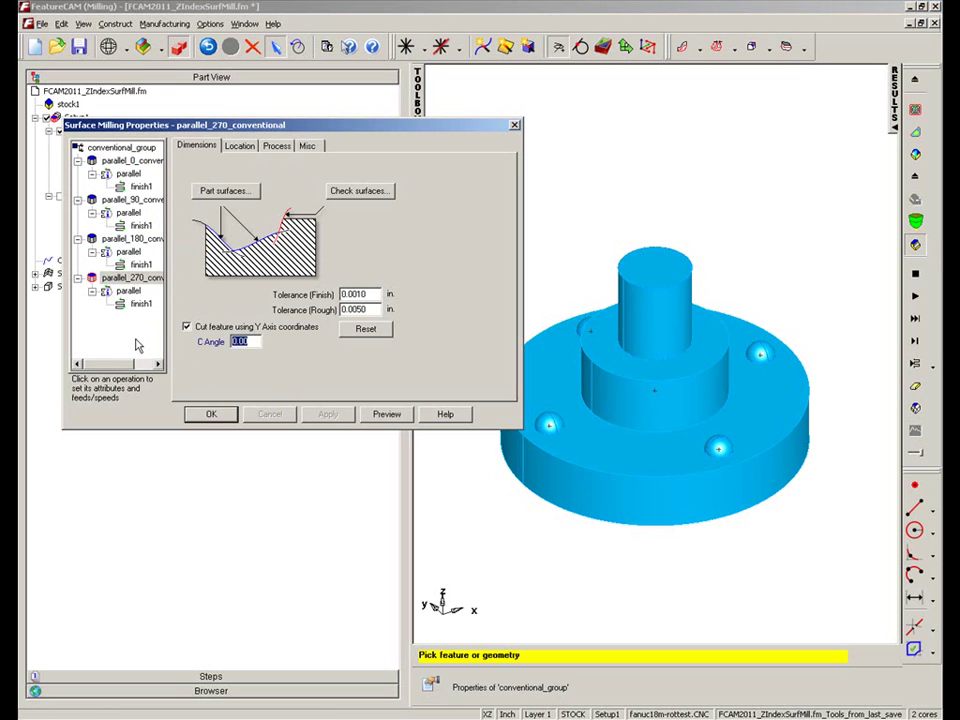
{"action": "type", "text": "270"}
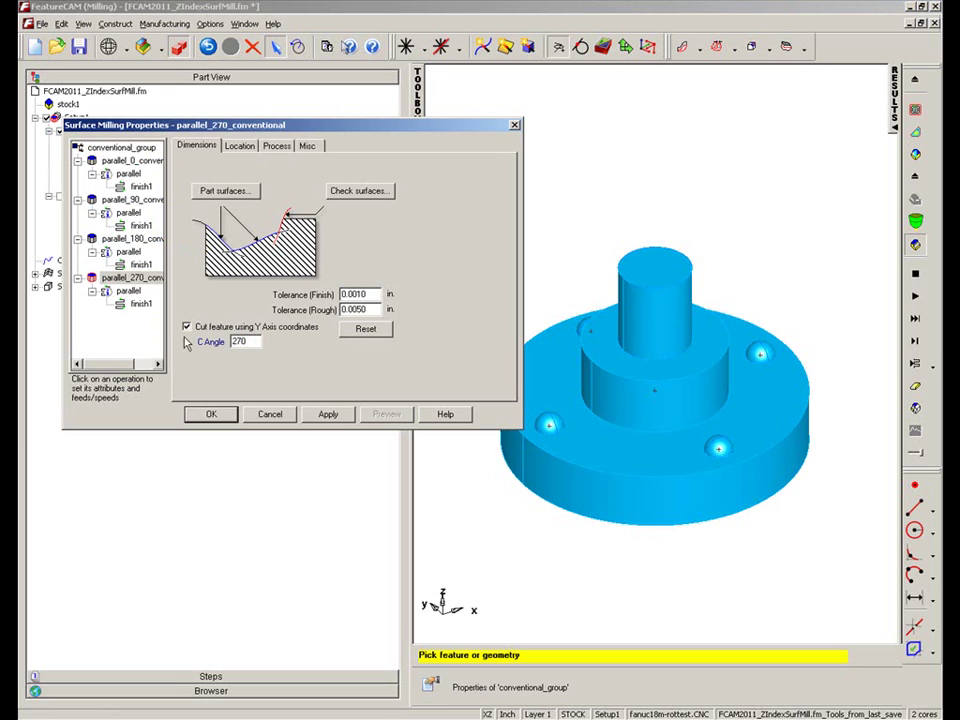
{"action": "left_click", "coordinate": [330, 414]}
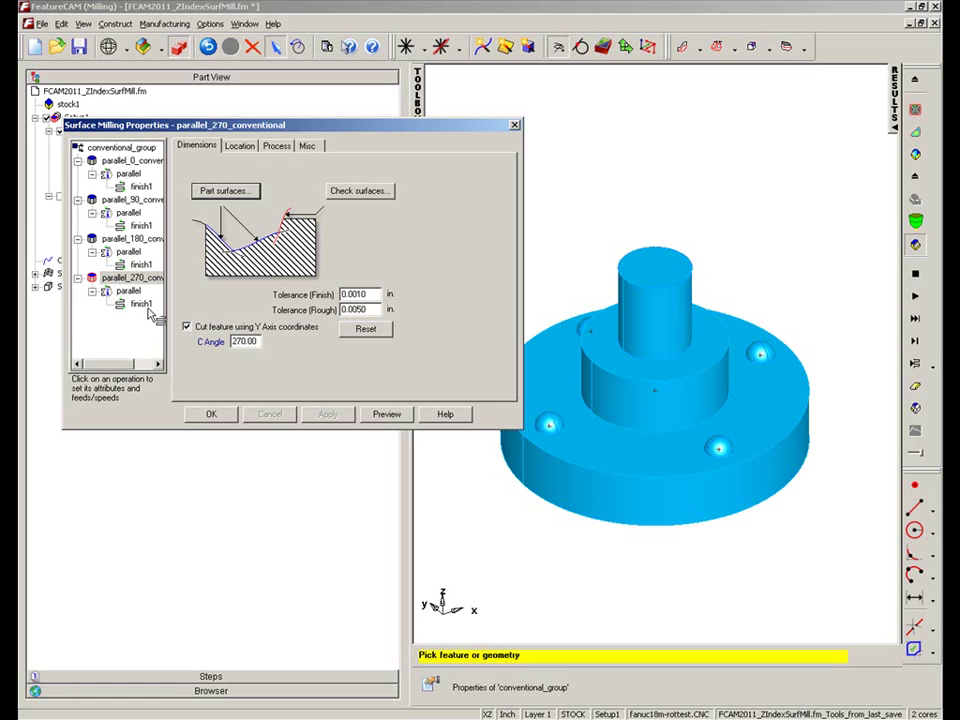
- Switch the parallel finishing of parallel_90 and parallel_270 to Y Parallel and close the properties
{"action": "left_click", "coordinate": [135, 201]}
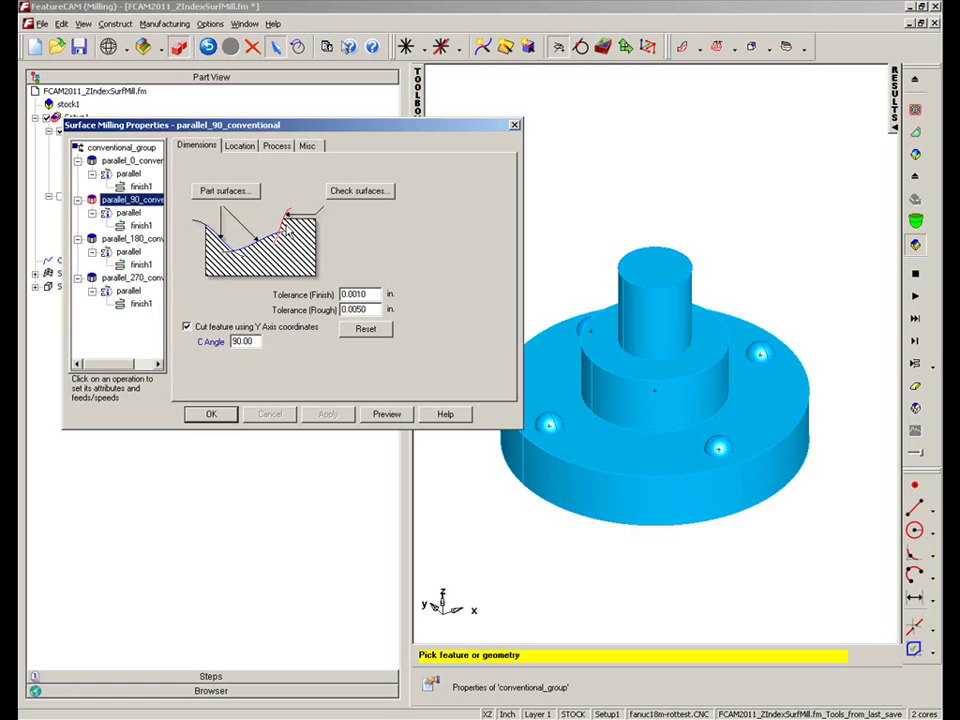
{"action": "left_click", "coordinate": [129, 214]}
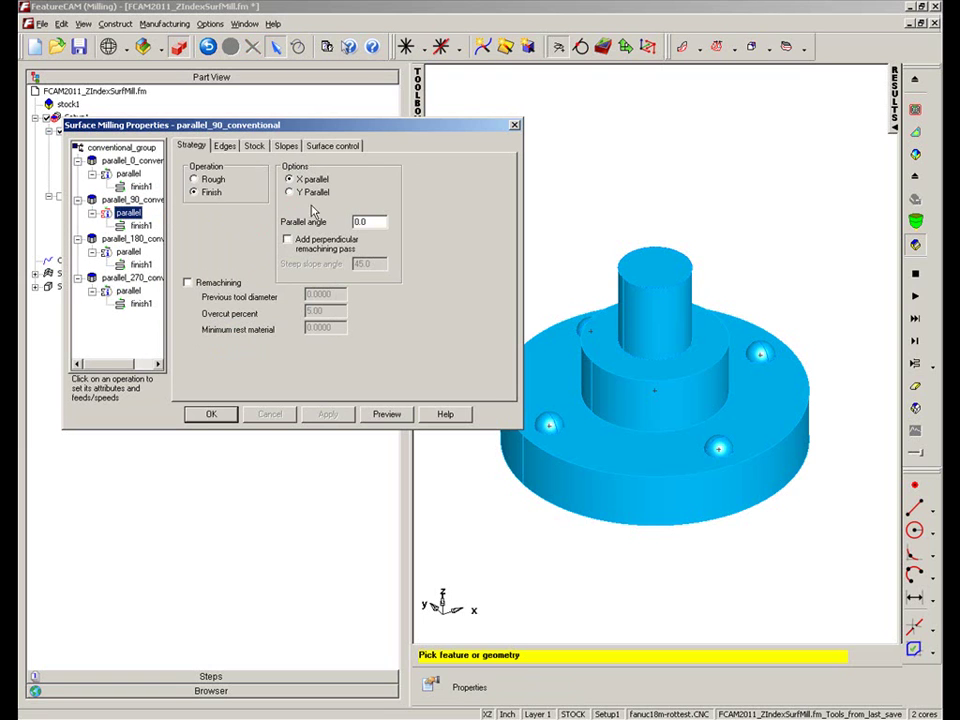
{"action": "left_click", "coordinate": [290, 193]}
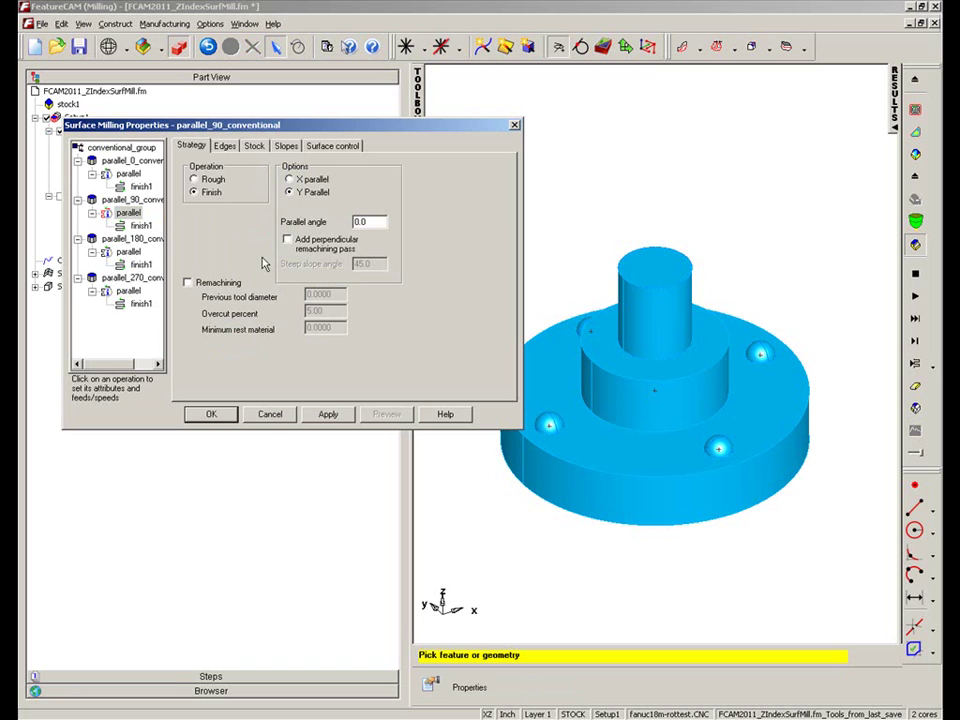
{"action": "left_click", "coordinate": [322, 415]}
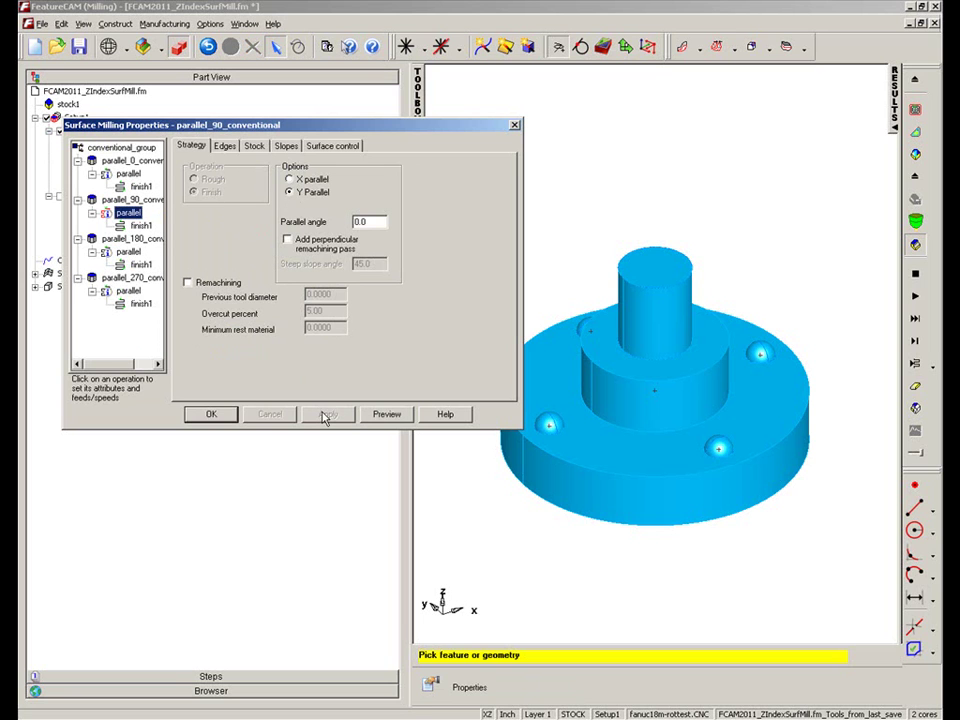
{"action": "left_click", "coordinate": [135, 277]}
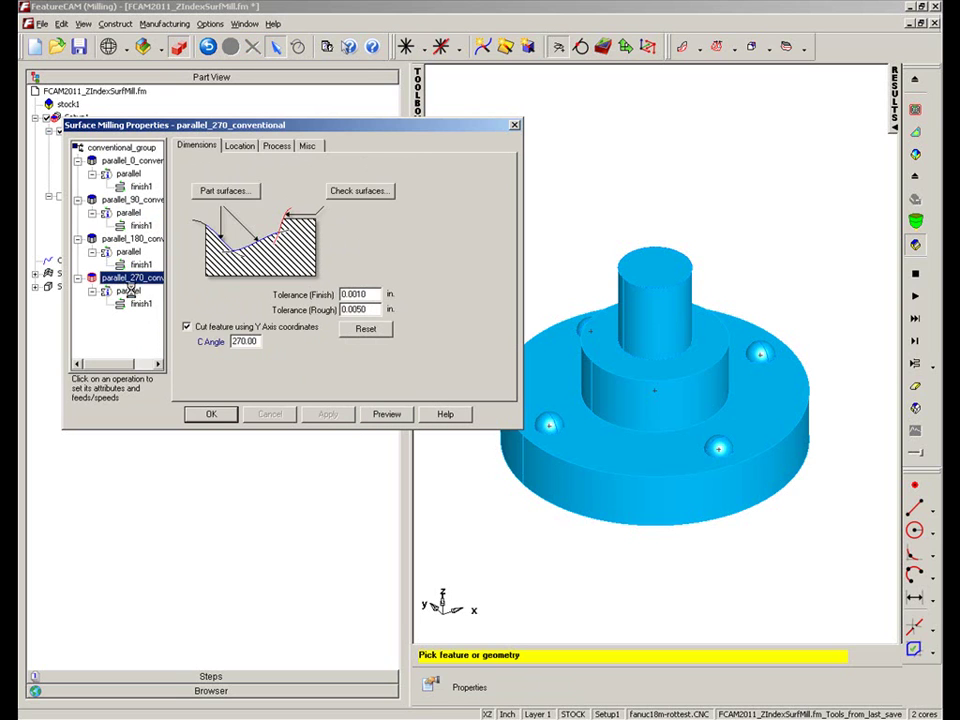
{"action": "left_click", "coordinate": [129, 291]}
{"action": "left_click", "coordinate": [290, 193]}
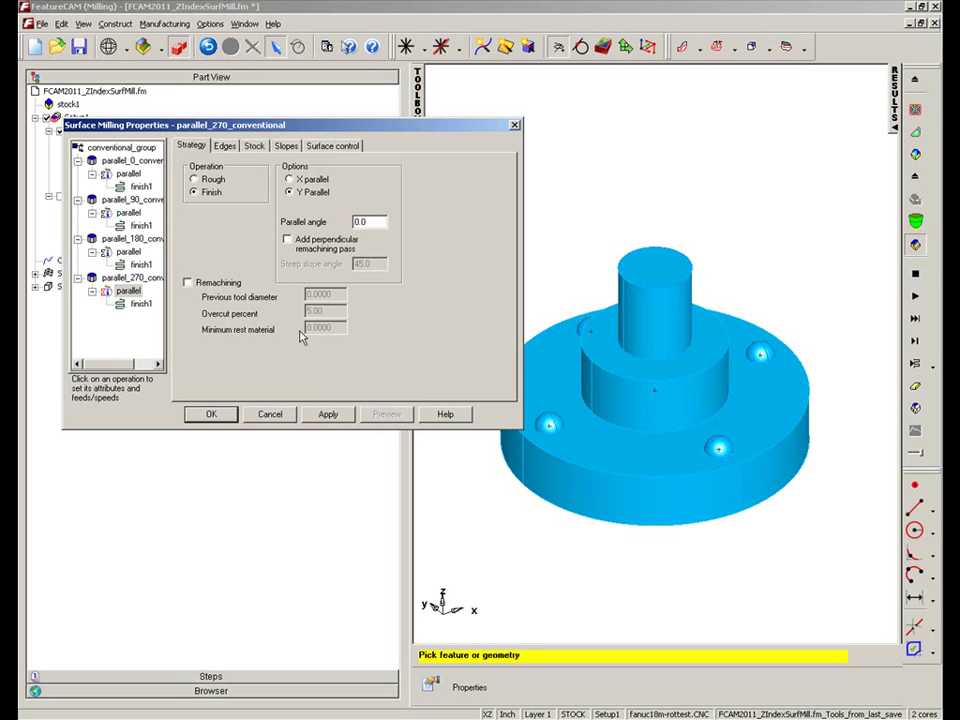
{"action": "left_click", "coordinate": [328, 415]}
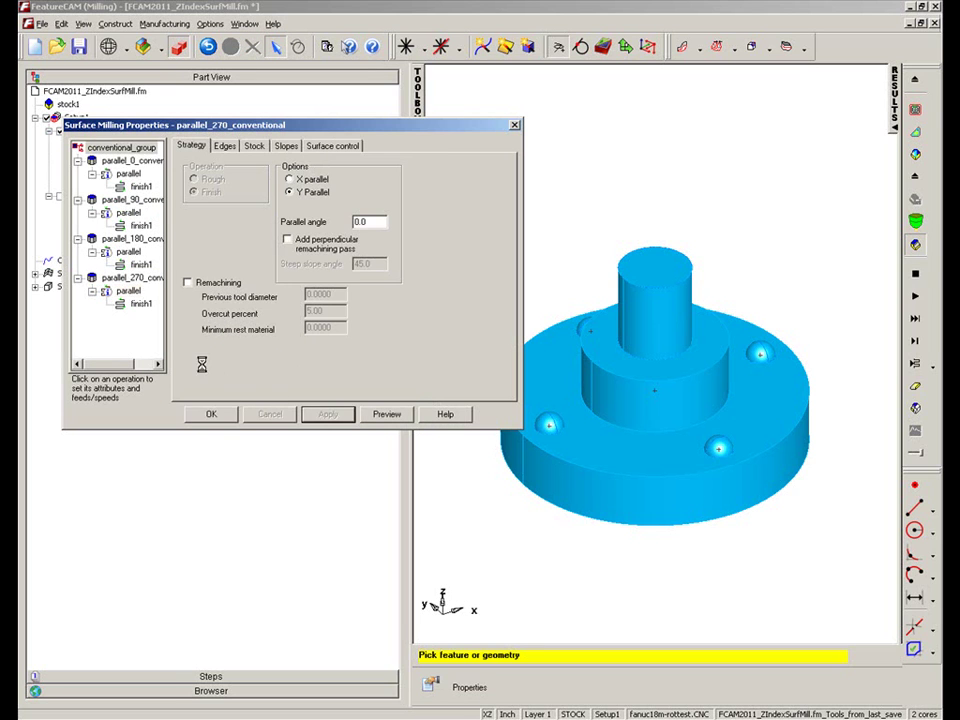
{"action": "left_click", "coordinate": [211, 415]}
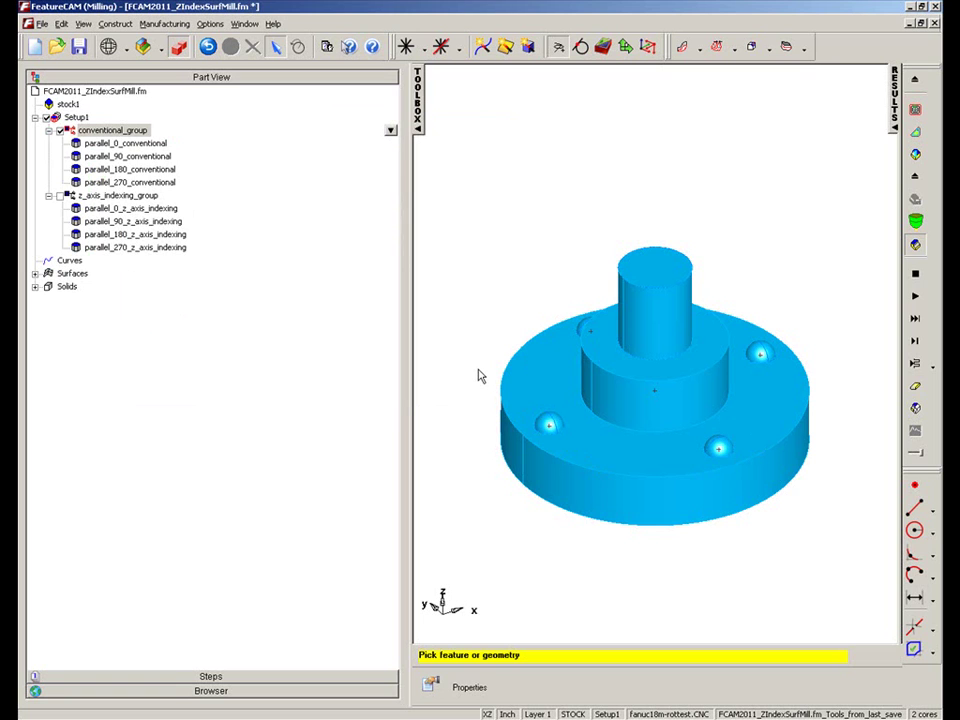
- Hide the Toolbox and run the gantry machine simulation of the dome toolpaths continuously
{"action": "left_click", "coordinate": [422, 122]}
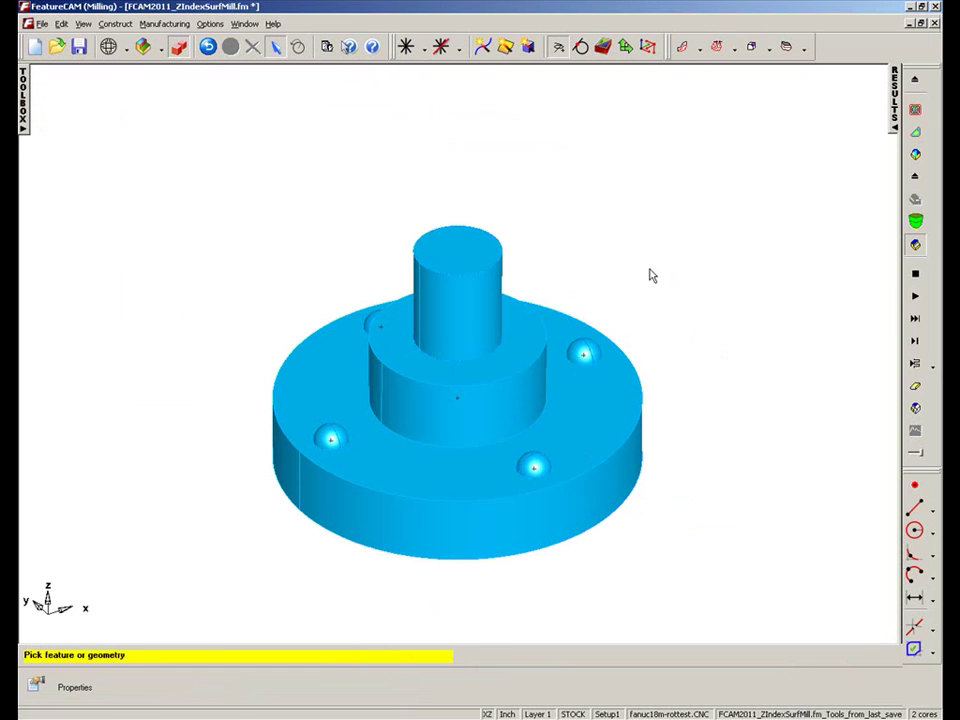
{"action": "left_click", "coordinate": [915, 342]}
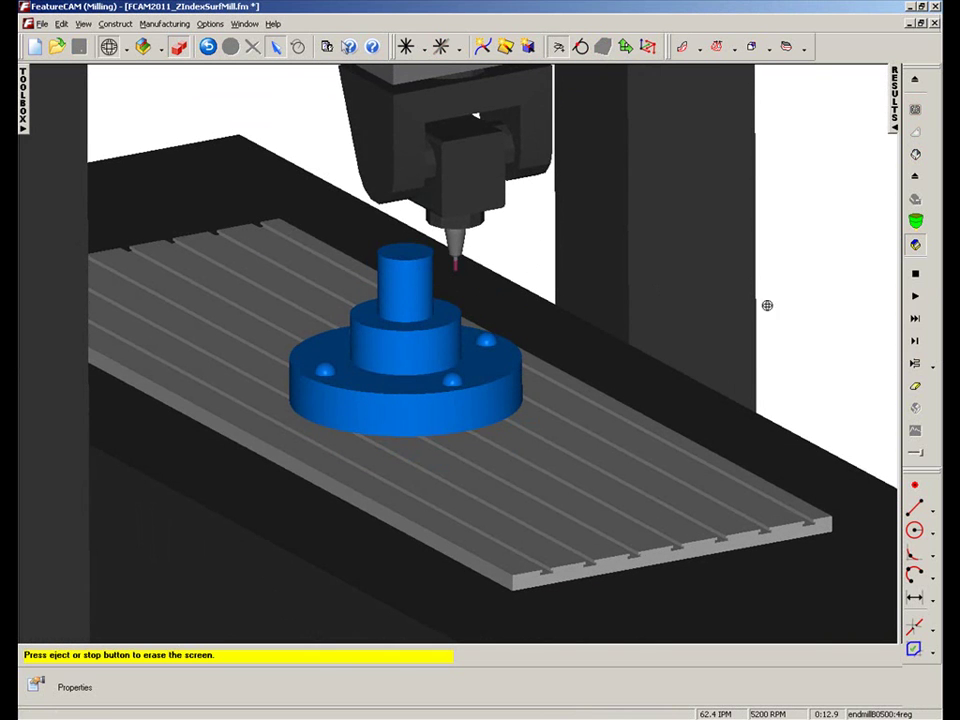
{"action": "left_click", "coordinate": [916, 298]}
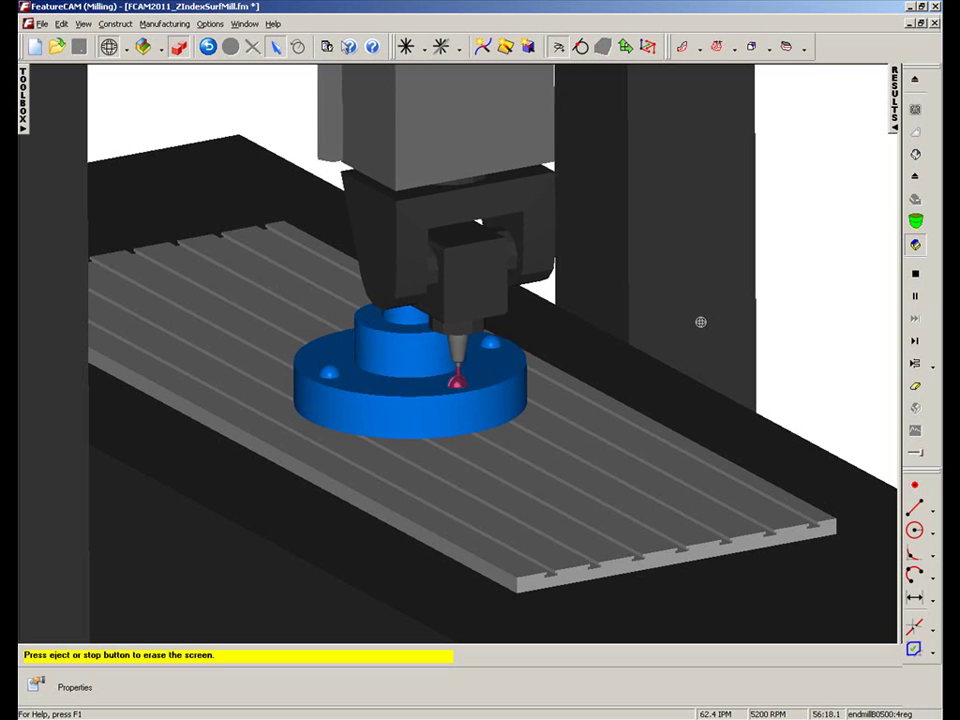
- Zoom in and orbit around the part to watch the ball-end tool finishing the domes
{"action": "scroll", "coordinate": [491, 414], "scroll_direction": "up", "scroll_amount": 5}
{"action": "scroll", "coordinate": [423, 399], "scroll_direction": "up", "scroll_amount": 2}
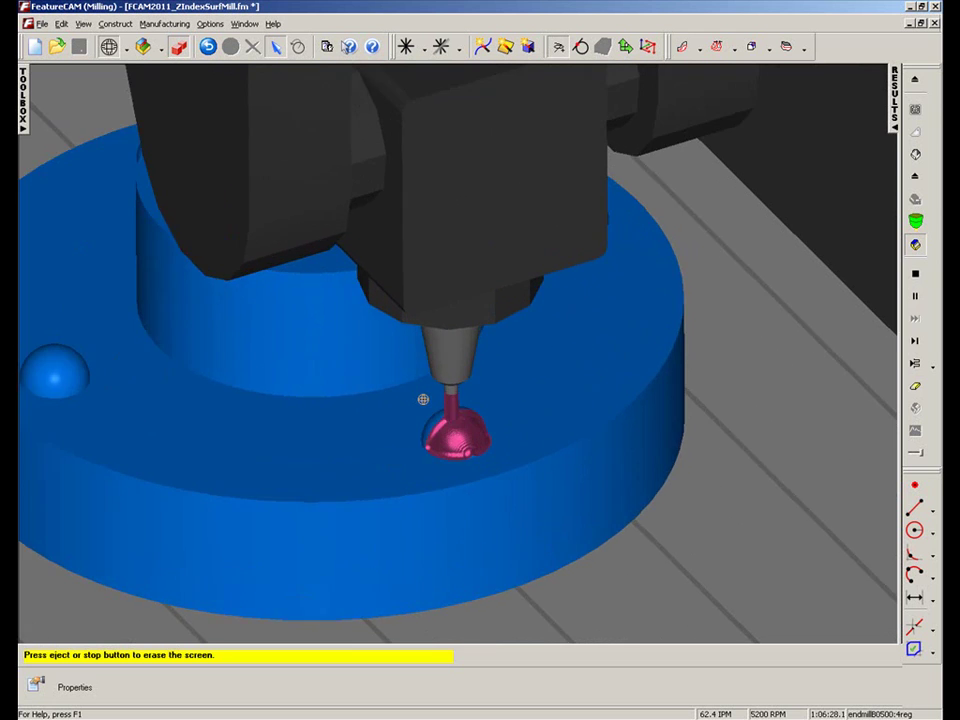
{"action": "left_click_drag", "start_coordinate": [422, 399], "coordinate": [356, 362]}
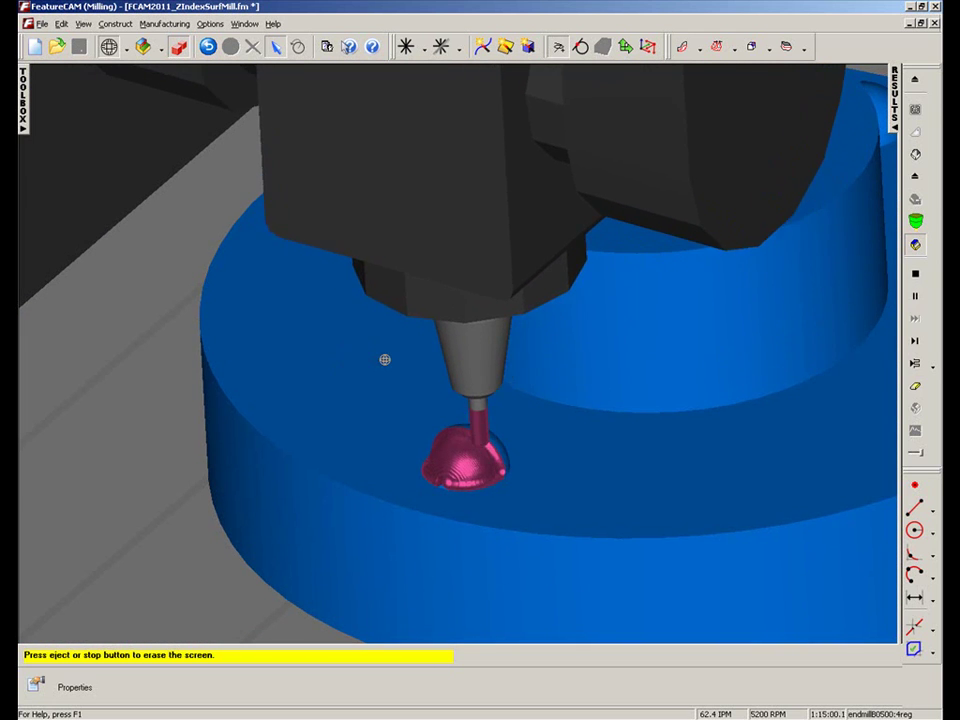